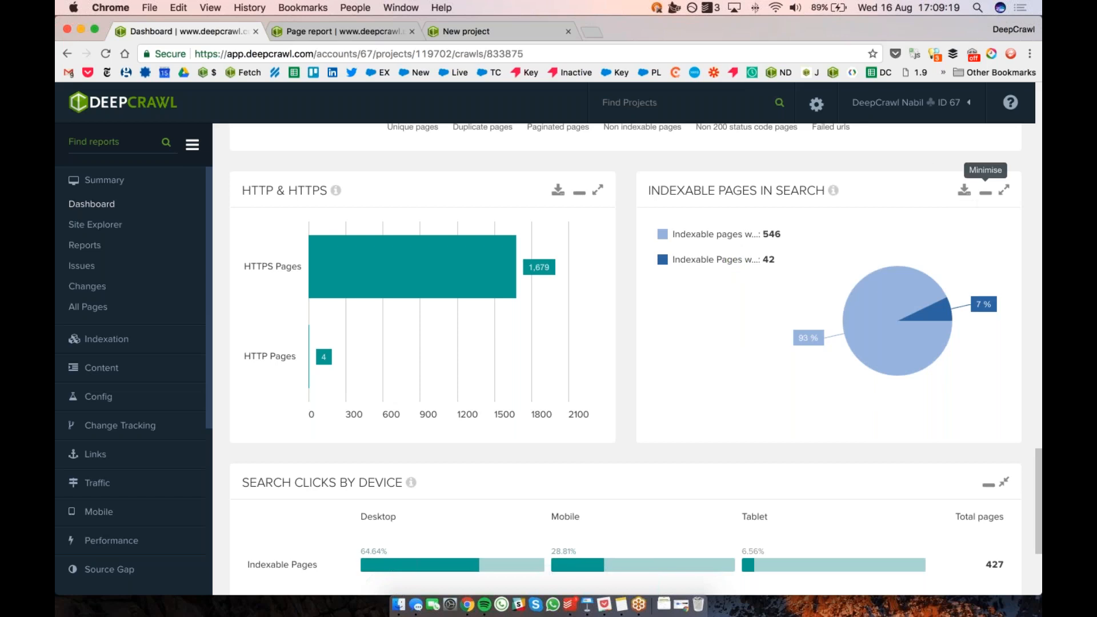
Step: Examine the dashboard's Search Clicks by Device chart and the Google Search Console device data in the noindex-disallow-nofollow page report
{"action": "scroll", "coordinate": [834, 245], "scroll_direction": "down", "scroll_amount": 5}
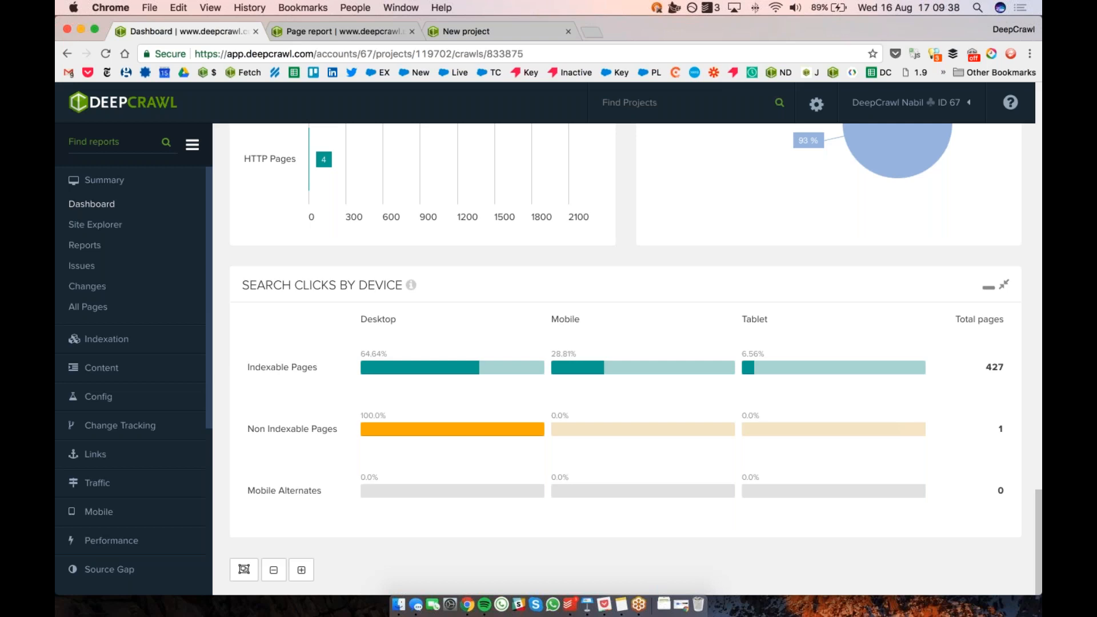
{"action": "mouse_move", "coordinate": [453, 428]}
{"action": "key", "text": "ctrl+Tab"}
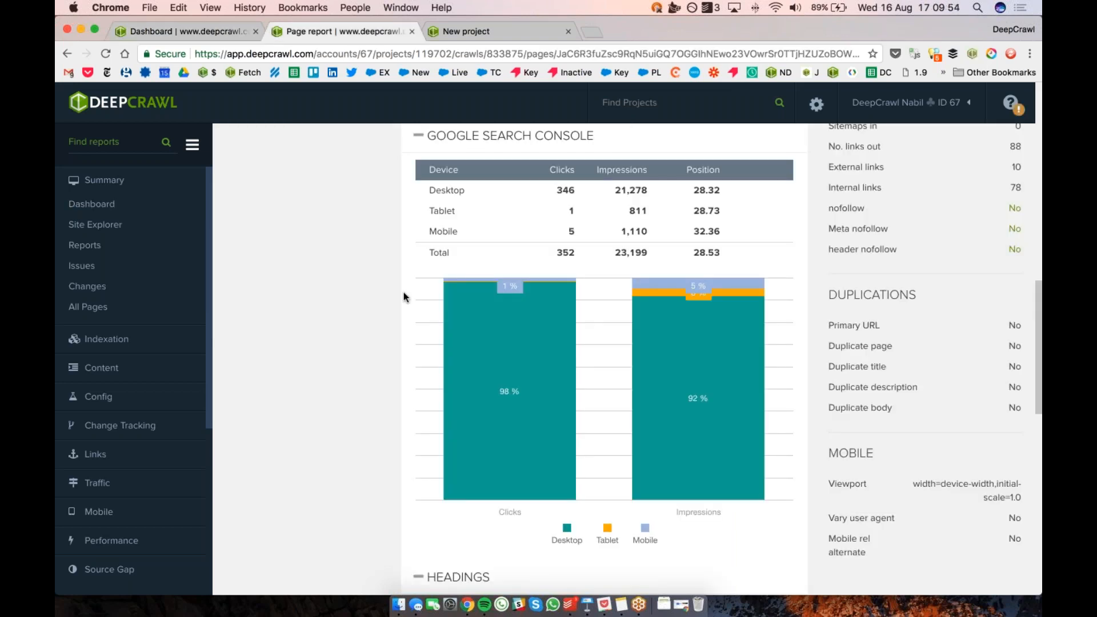
{"action": "scroll", "coordinate": [404, 295], "scroll_direction": "up", "scroll_amount": 6}
{"action": "scroll", "coordinate": [403, 297], "scroll_direction": "up", "scroll_amount": 7}
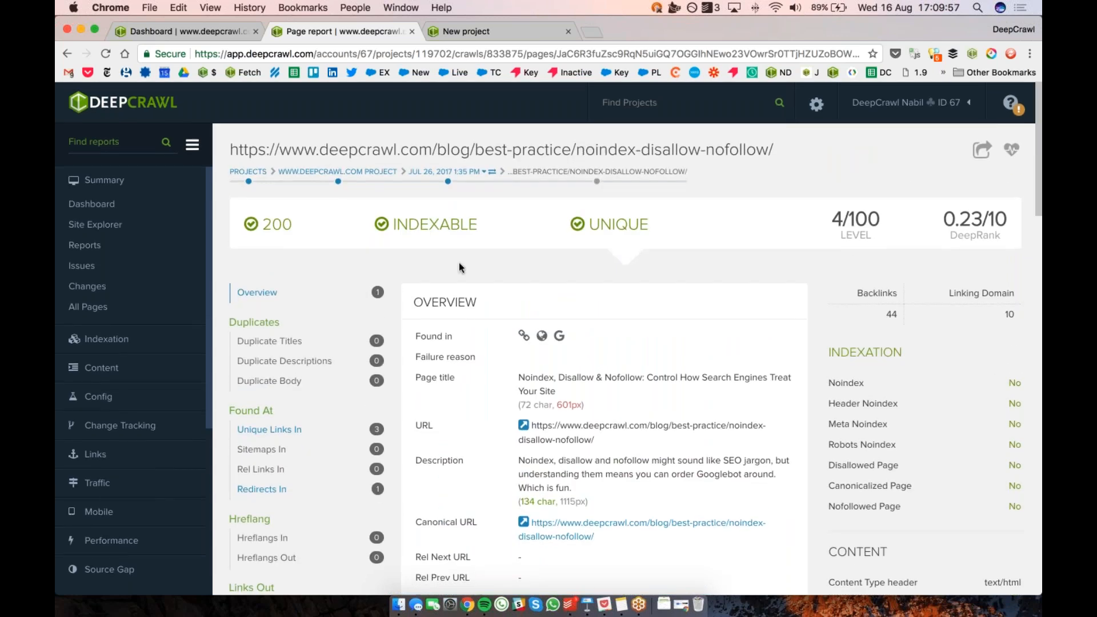
{"action": "scroll", "coordinate": [458, 262], "scroll_direction": "down", "scroll_amount": 5}
{"action": "scroll", "coordinate": [459, 264], "scroll_direction": "down", "scroll_amount": 7}
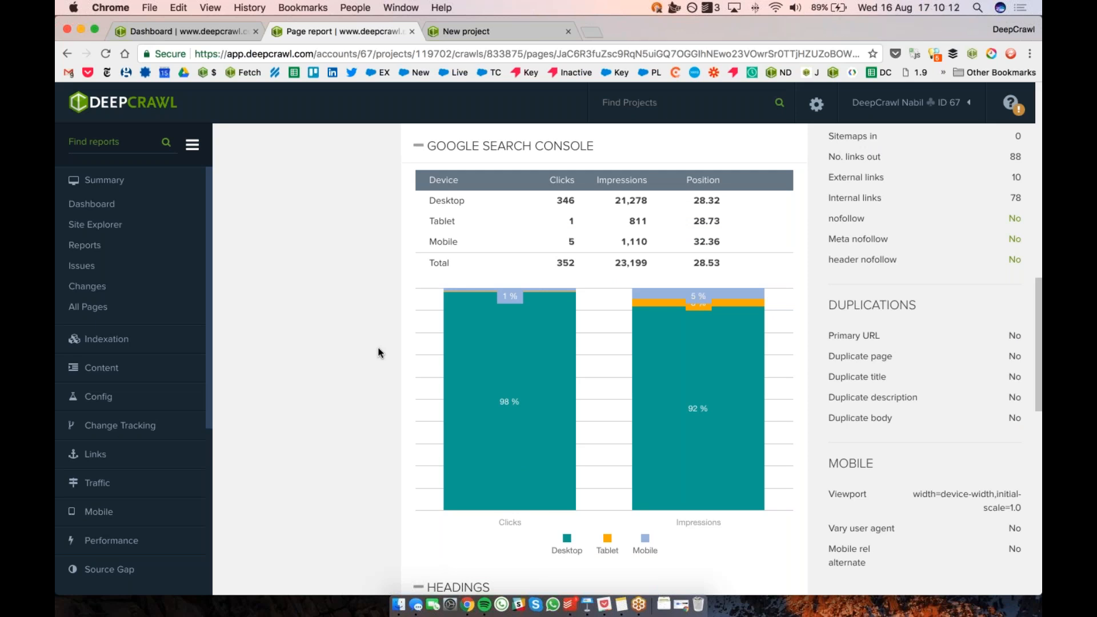
{"action": "scroll", "coordinate": [378, 353], "scroll_direction": "down", "scroll_amount": 1}
{"action": "scroll", "coordinate": [378, 348], "scroll_direction": "down", "scroll_amount": 3}
{"action": "scroll", "coordinate": [379, 347], "scroll_direction": "up", "scroll_amount": 3}
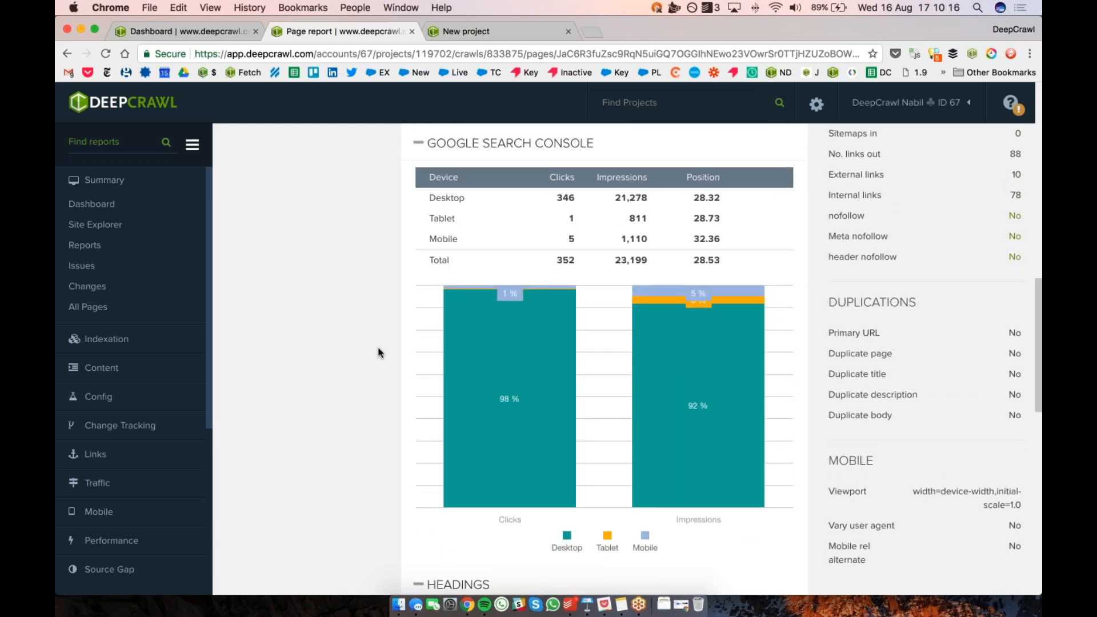
Step: Switch to Keynote, present the "Setting up a crawl" slide, and return to the Chrome browser
{"action": "key", "text": "super+Tab"}
{"action": "left_click", "coordinate": [284, 67]}
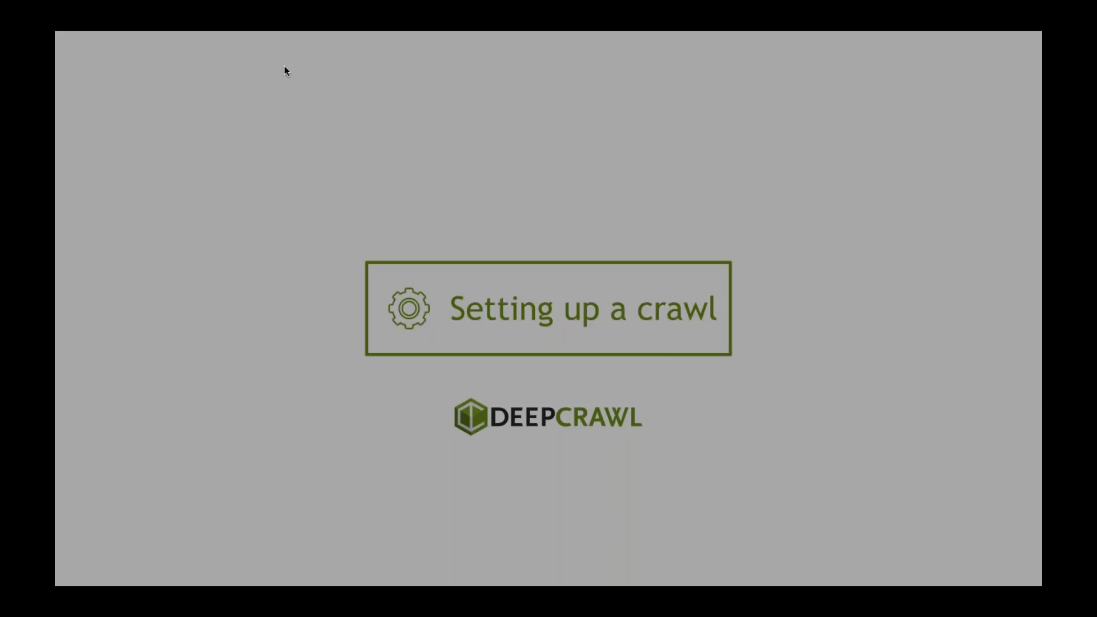
{"action": "key", "text": "super+Tab"}
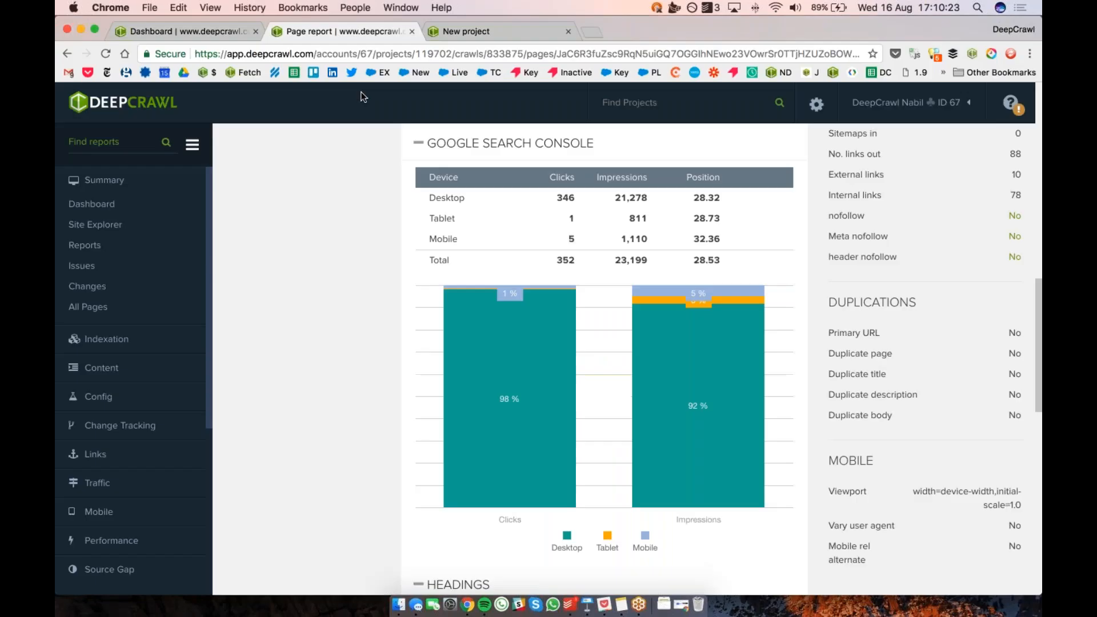
{"action": "left_click", "coordinate": [472, 32]}
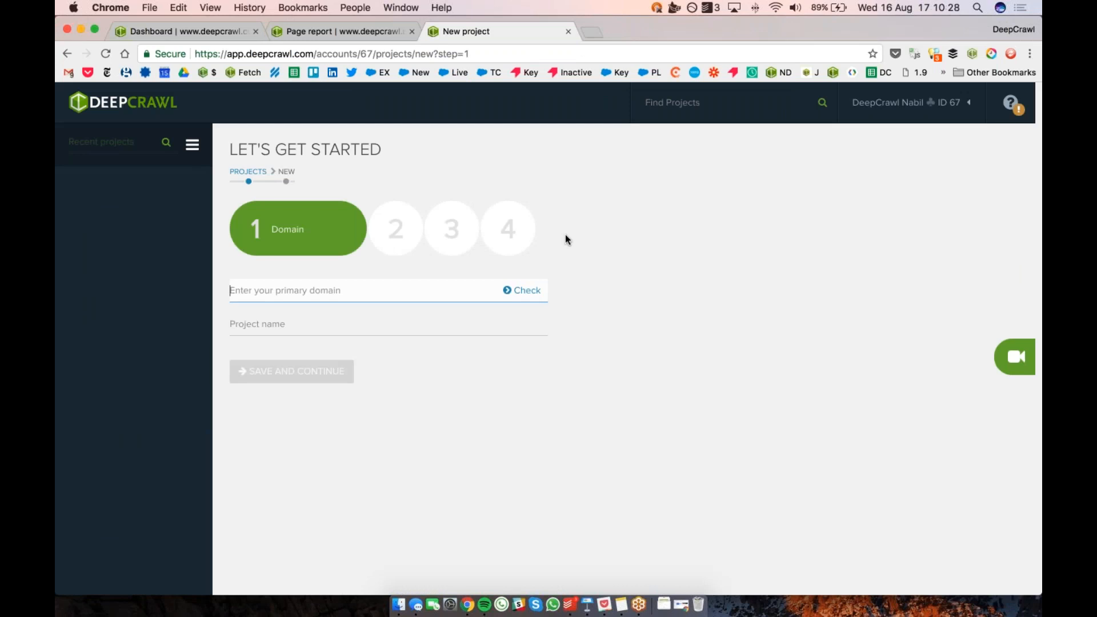
{"action": "type", "text": "www.deepcrawl.com"}
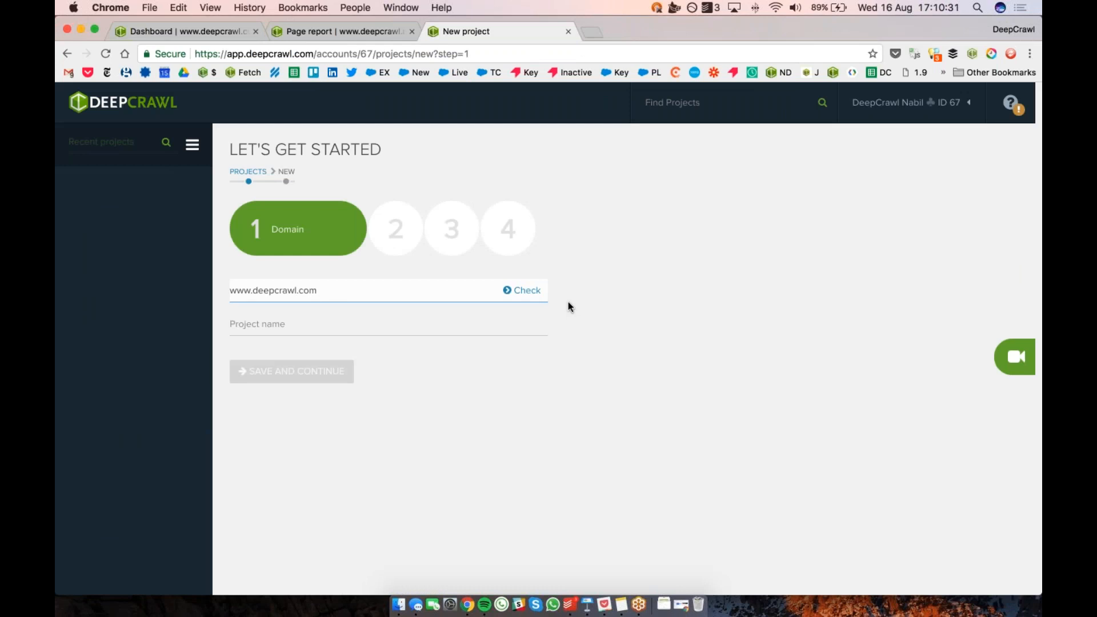
{"action": "left_click", "coordinate": [522, 293]}
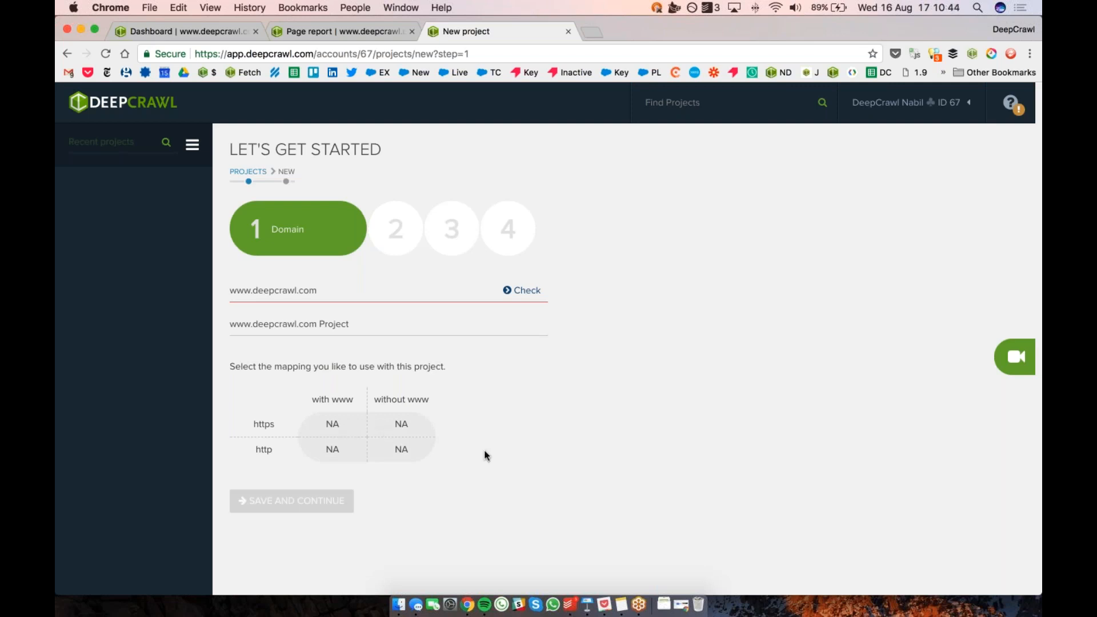
Step: Try the different http, https, with-www and without-www mapping combinations for the project
{"action": "left_click", "coordinate": [331, 425]}
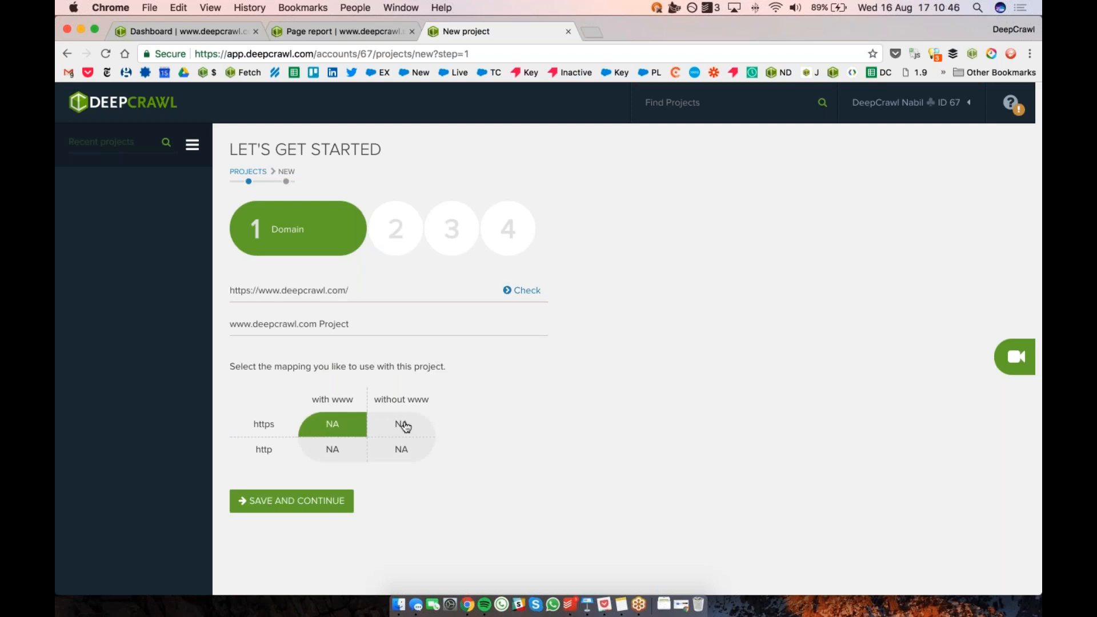
{"action": "left_click", "coordinate": [405, 426]}
{"action": "left_click", "coordinate": [397, 453]}
{"action": "left_click", "coordinate": [346, 428]}
{"action": "left_click", "coordinate": [417, 436]}
{"action": "left_click", "coordinate": [419, 455]}
{"action": "left_click", "coordinate": [330, 452]}
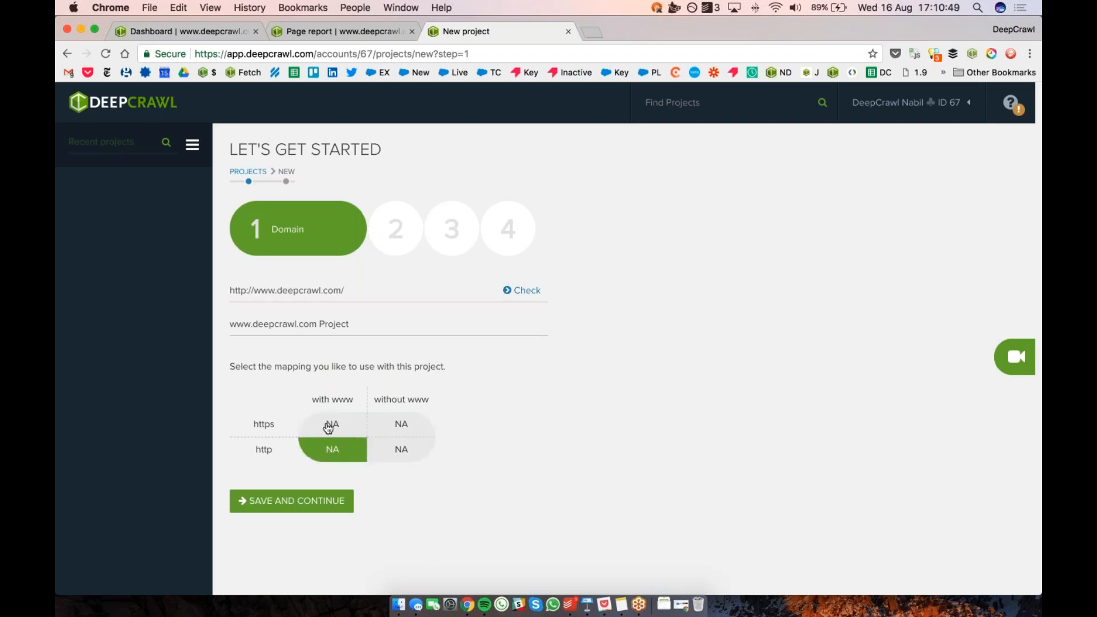
{"action": "left_click", "coordinate": [326, 424]}
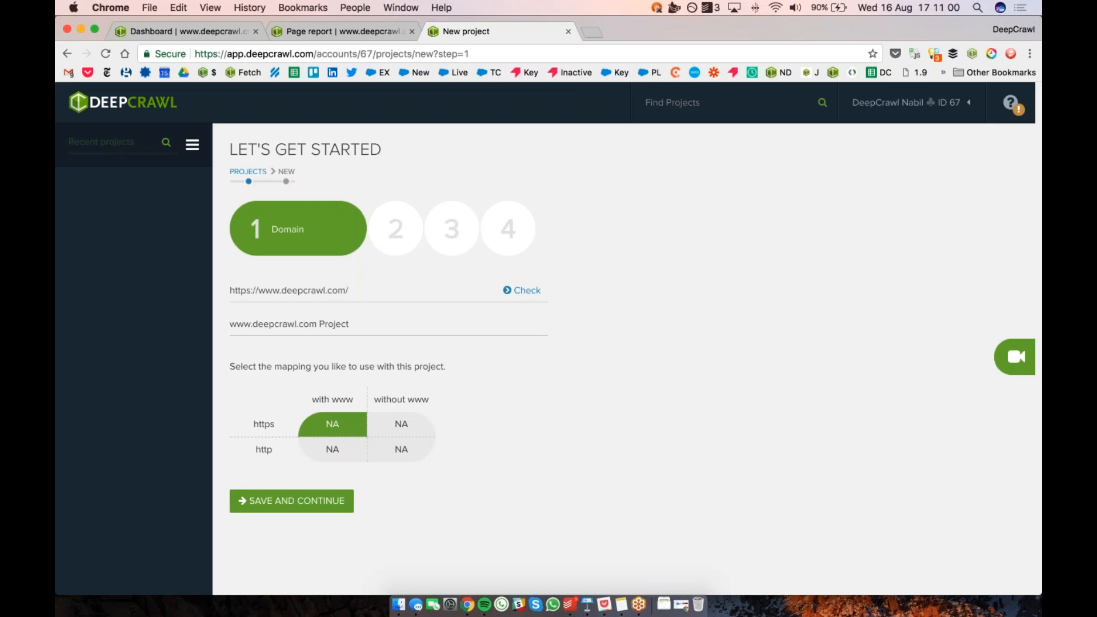
{"action": "left_click", "coordinate": [401, 425]}
{"action": "left_click", "coordinate": [401, 449]}
{"action": "left_click", "coordinate": [336, 450]}
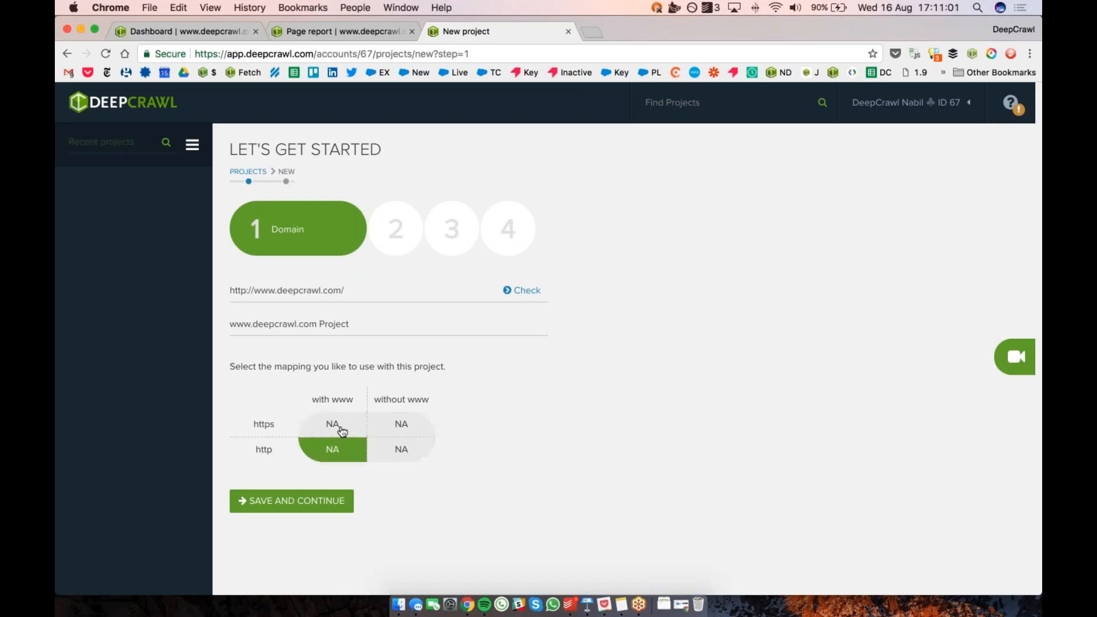
Step: Choose the https with www mapping for the project, save it and continue to the crawl sources
{"action": "left_click", "coordinate": [333, 425]}
{"action": "left_click", "coordinate": [291, 501]}
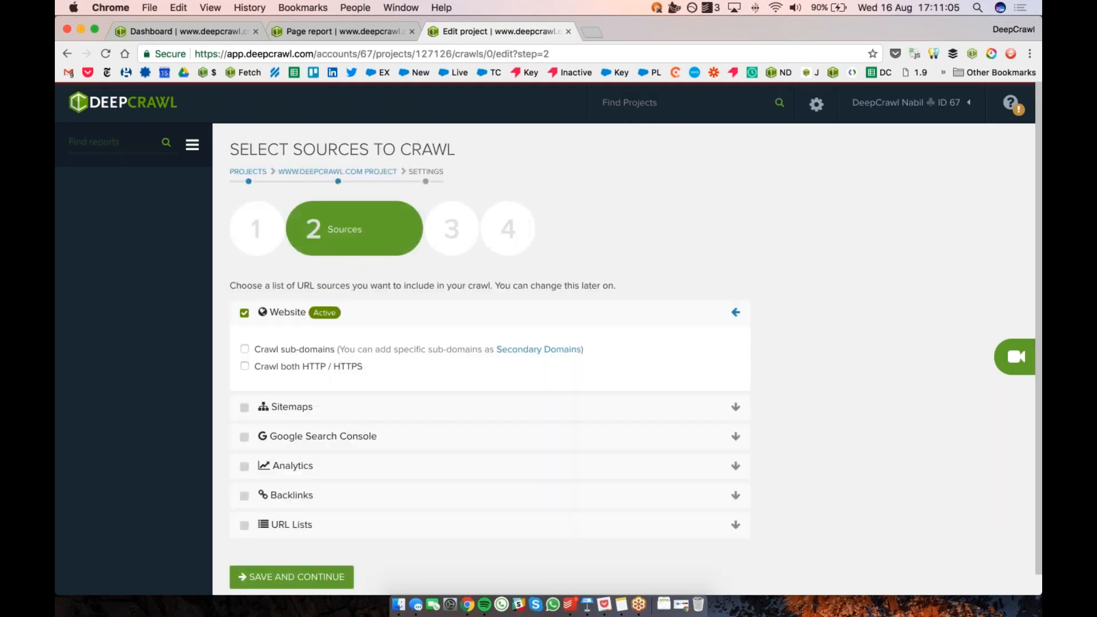
{"action": "scroll", "coordinate": [852, 328], "scroll_direction": "down", "scroll_amount": 1}
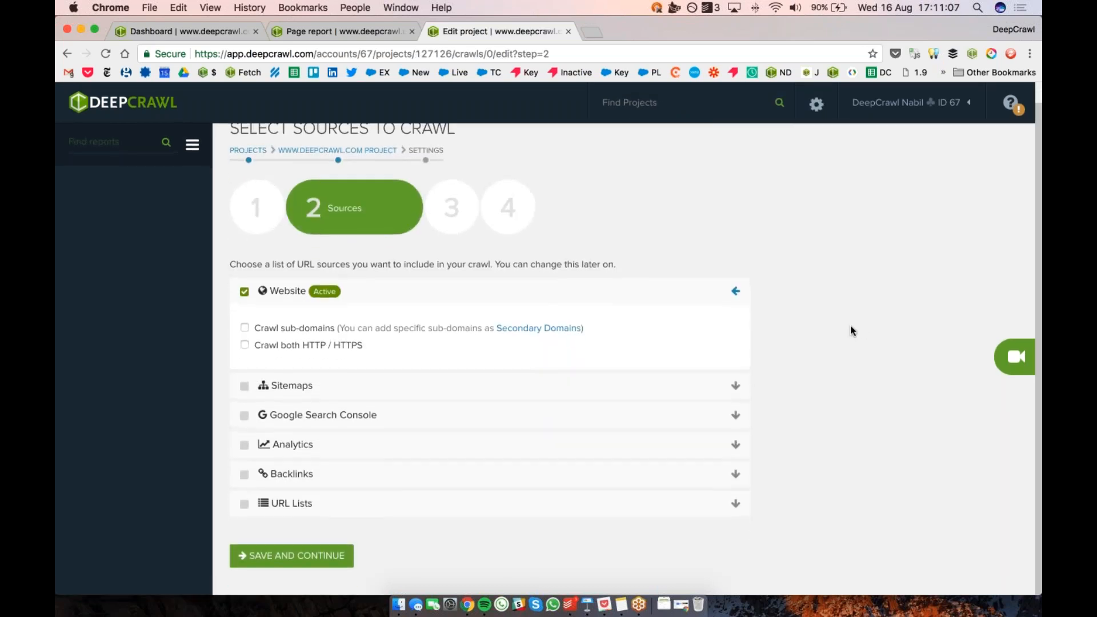
{"action": "left_click", "coordinate": [735, 415]}
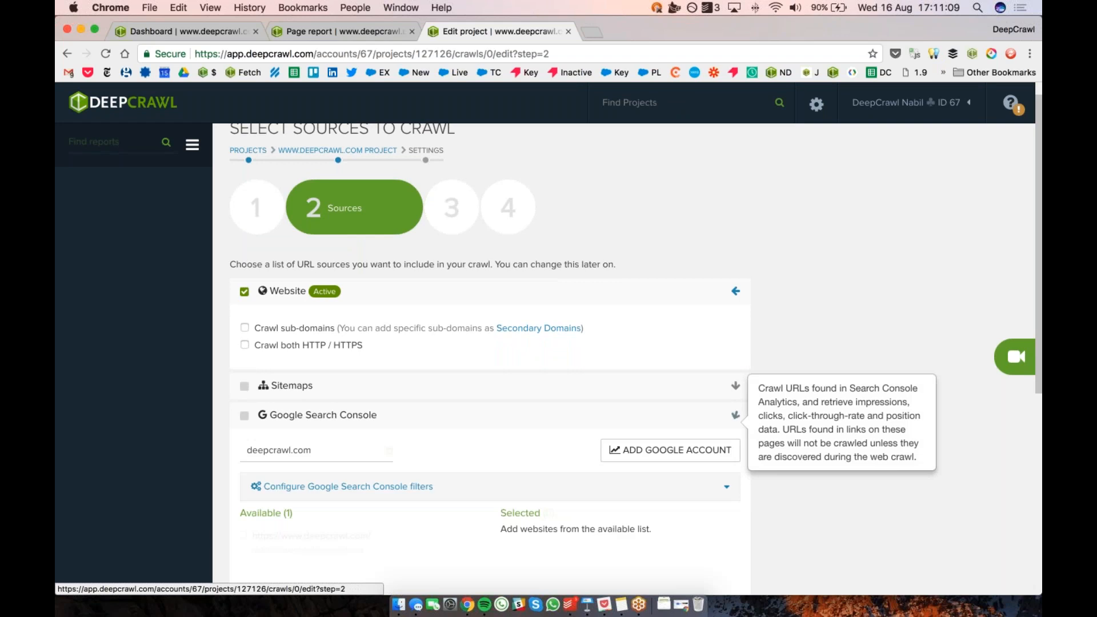
{"action": "scroll", "coordinate": [888, 372], "scroll_direction": "down", "scroll_amount": 5}
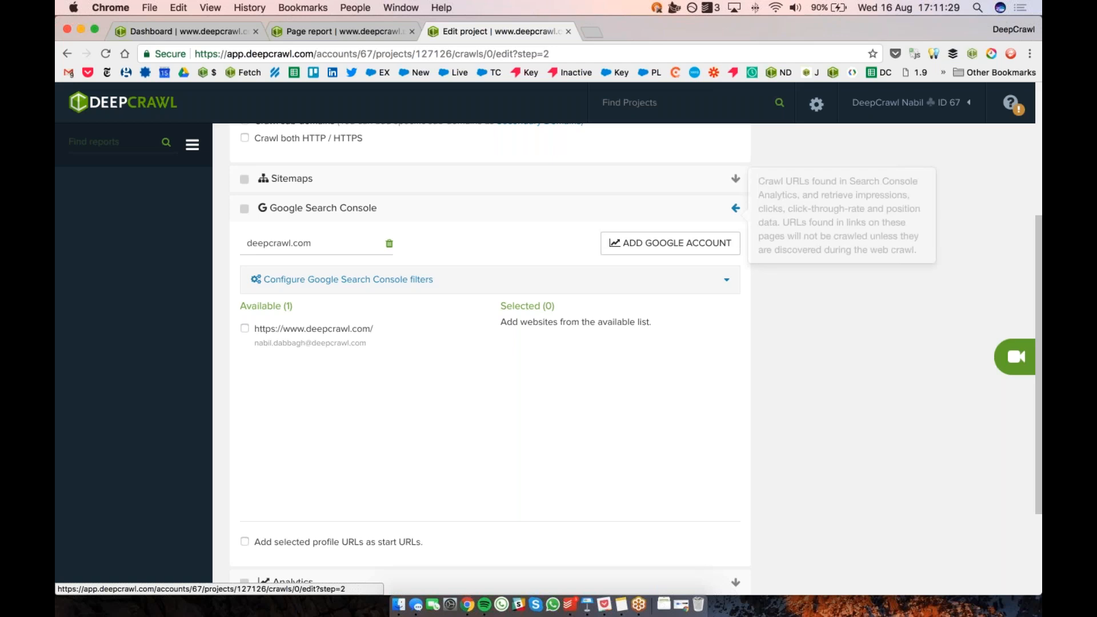
{"action": "left_click", "coordinate": [245, 329]}
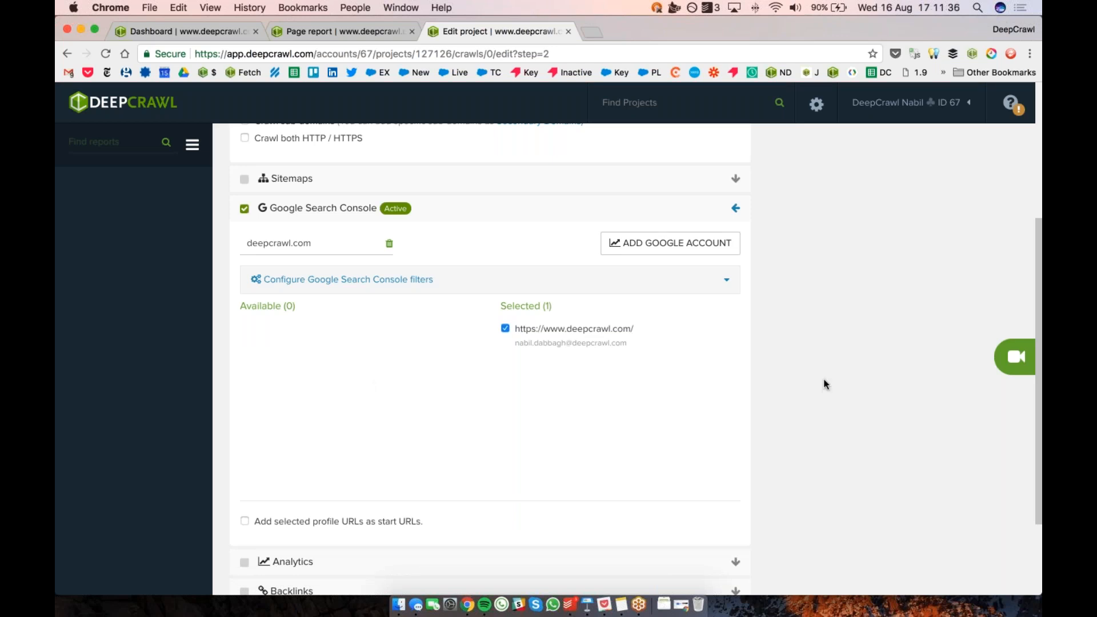
Step: Open the Google Search Console filters and examine the date range and search type options, keeping All Available Data and Web
{"action": "scroll", "coordinate": [824, 378], "scroll_direction": "down", "scroll_amount": 1}
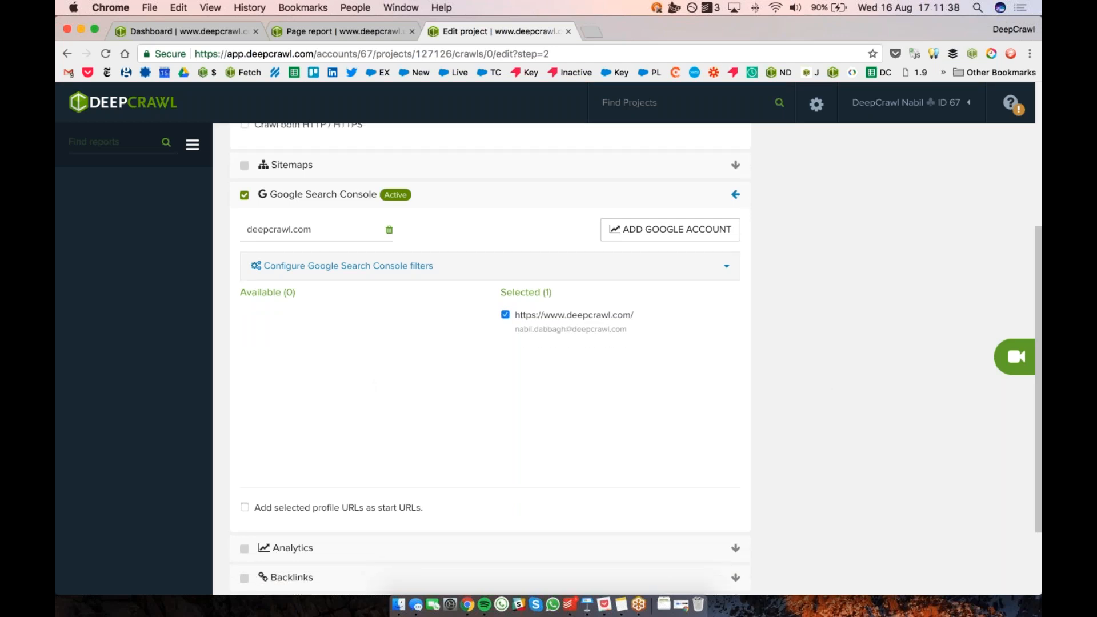
{"action": "left_click", "coordinate": [343, 265]}
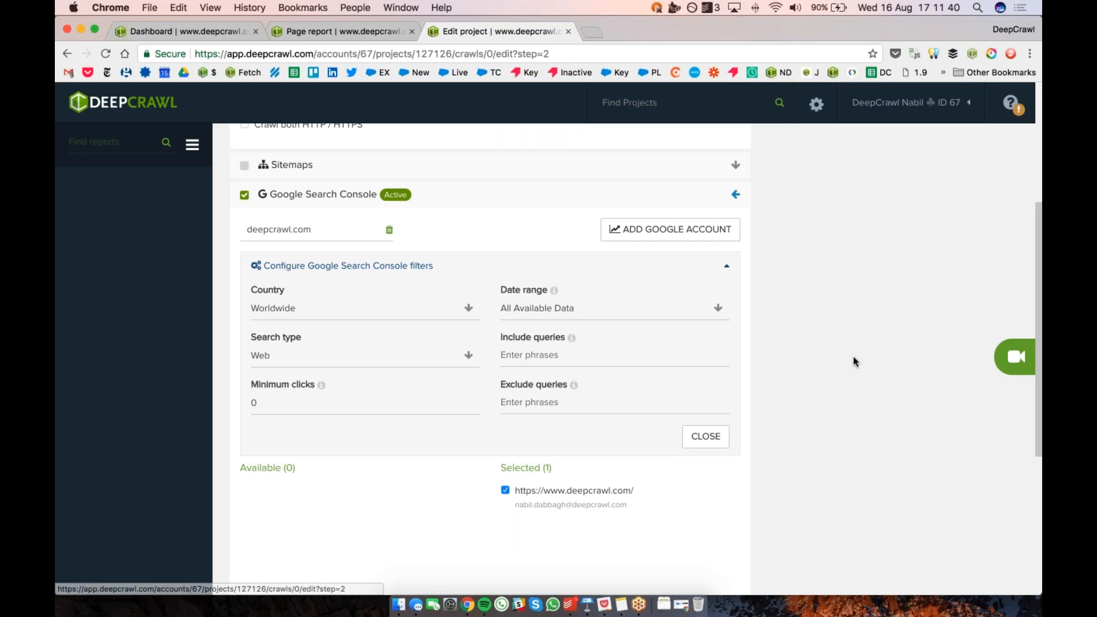
{"action": "scroll", "coordinate": [854, 358], "scroll_direction": "down", "scroll_amount": 2}
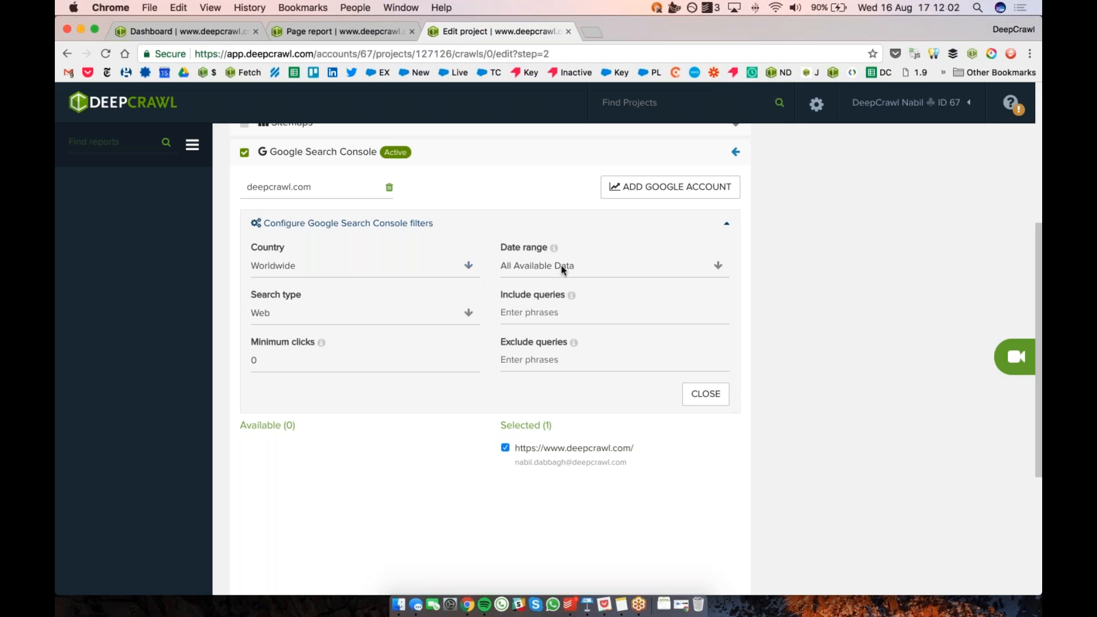
{"action": "left_click", "coordinate": [582, 270]}
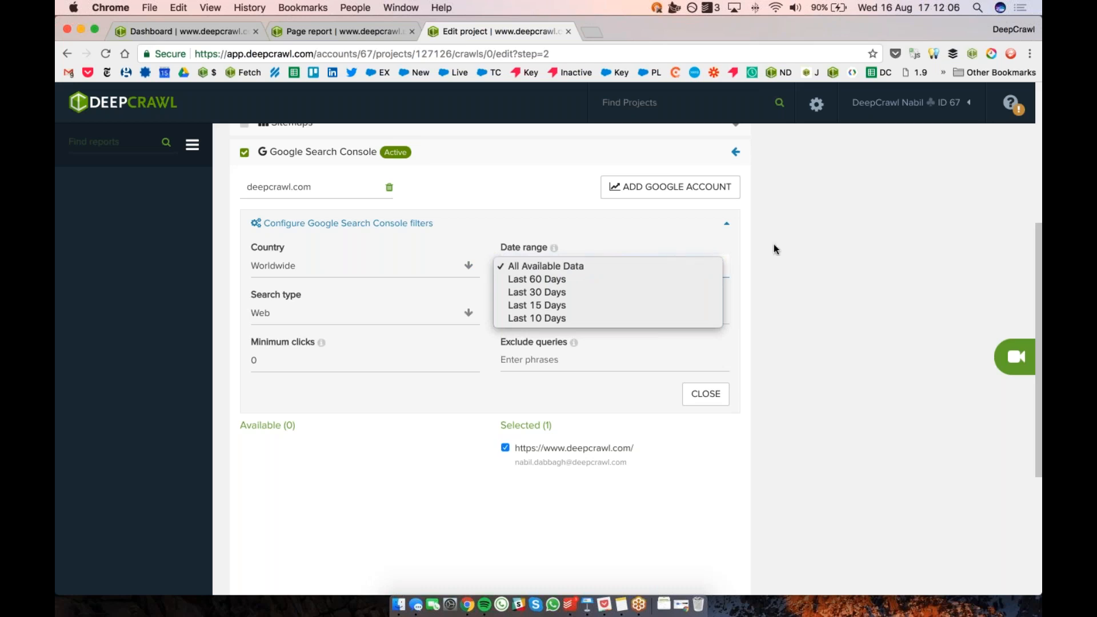
{"action": "left_click", "coordinate": [814, 250]}
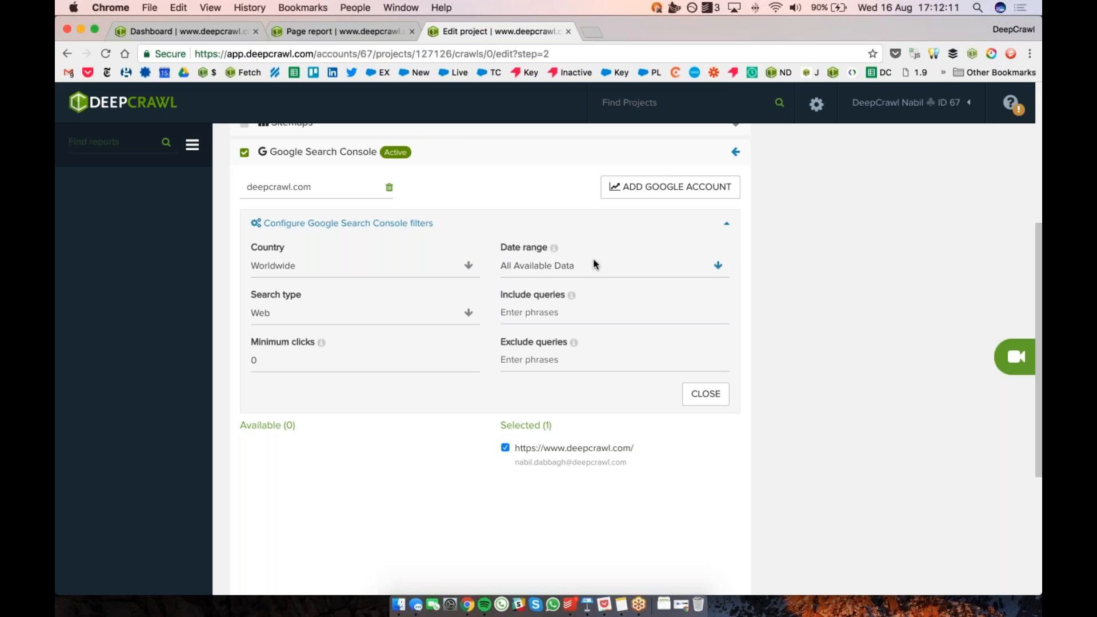
{"action": "left_click", "coordinate": [281, 316]}
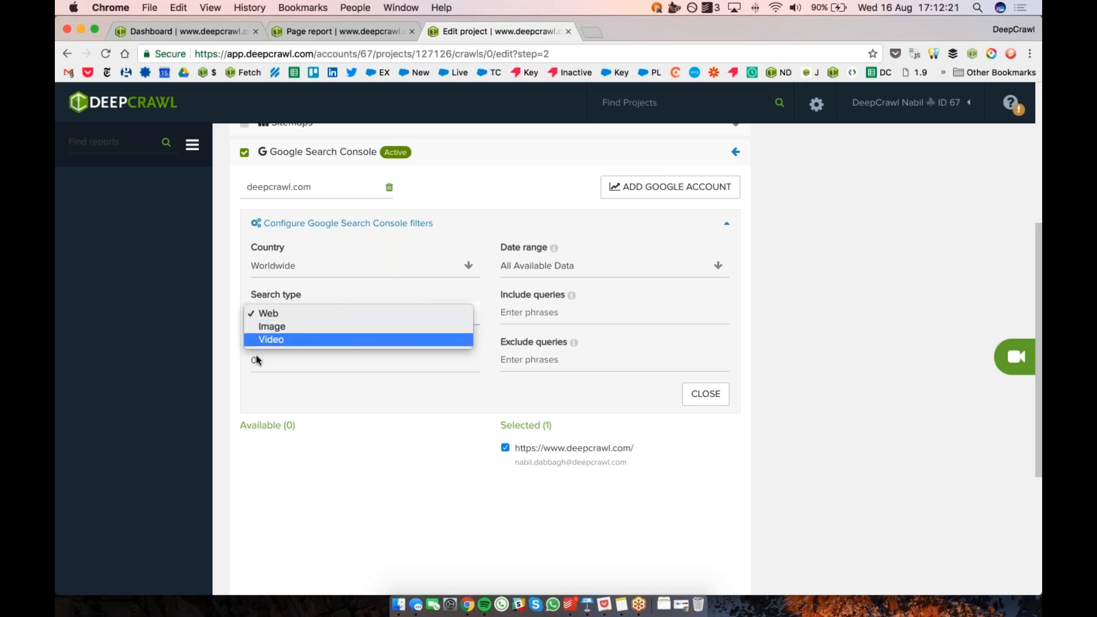
{"action": "left_click", "coordinate": [353, 291]}
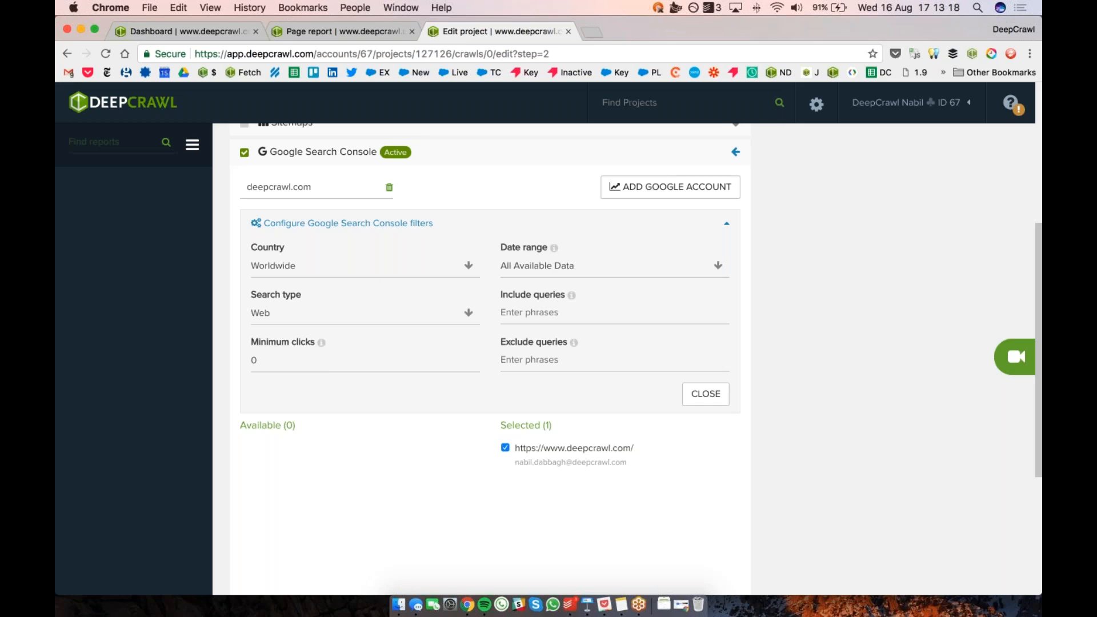
{"action": "scroll", "coordinate": [638, 323], "scroll_direction": "down", "scroll_amount": 2}
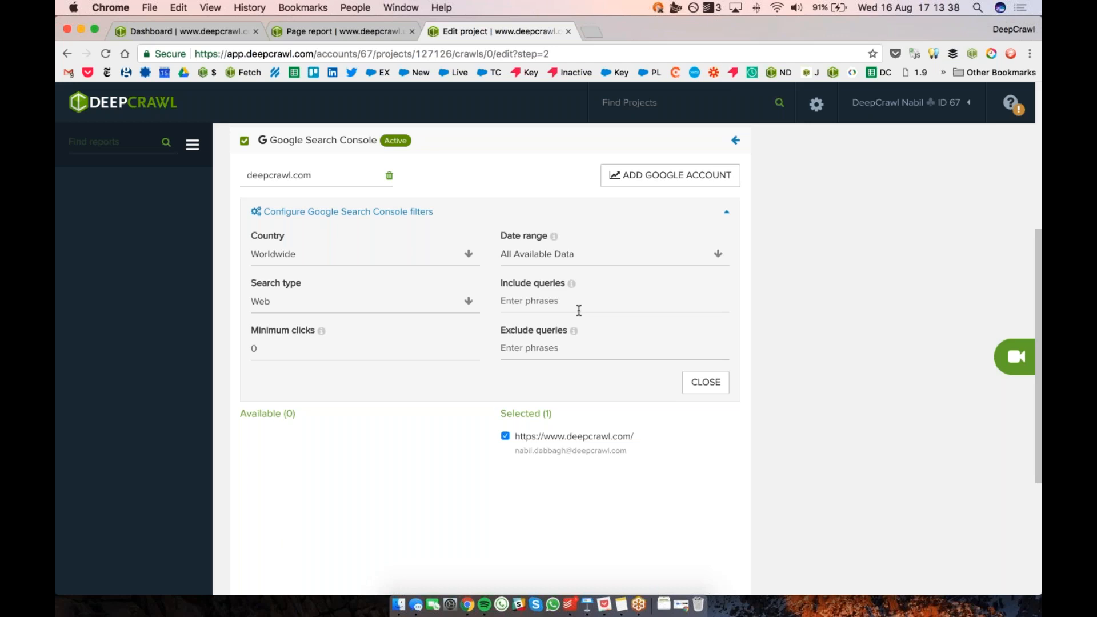
Step: Switch to Keynote, play the presentation from the "Setting up a crawl" slide and advance to the "Use cases" slide
{"action": "key", "text": "super+Tab"}
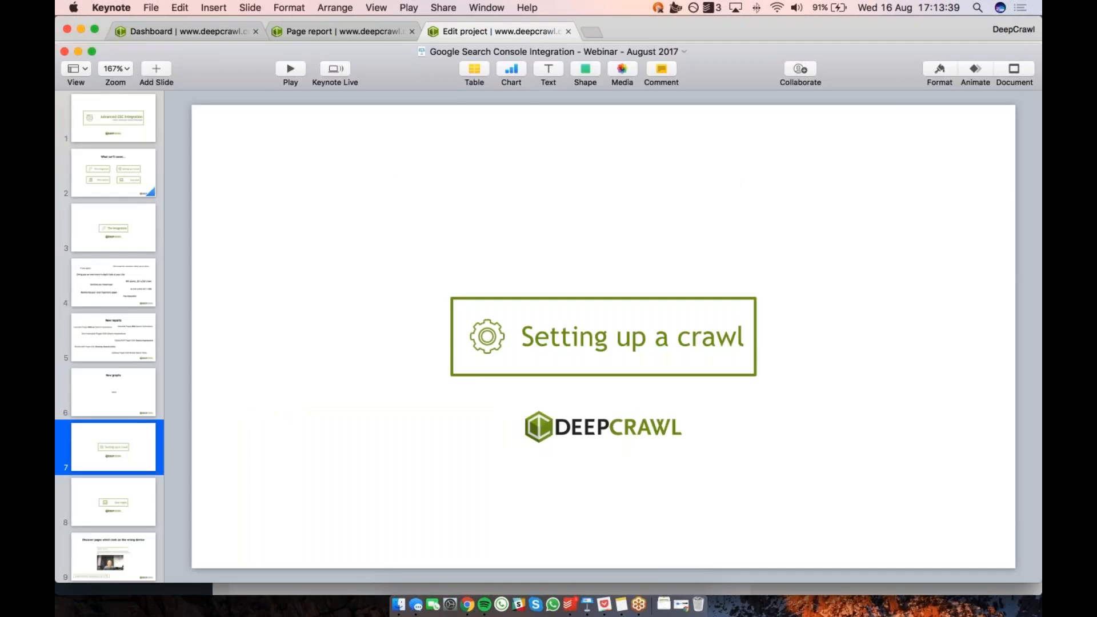
{"action": "left_click", "coordinate": [290, 68]}
{"action": "key", "text": "Right"}
{"action": "key", "text": "Right"}
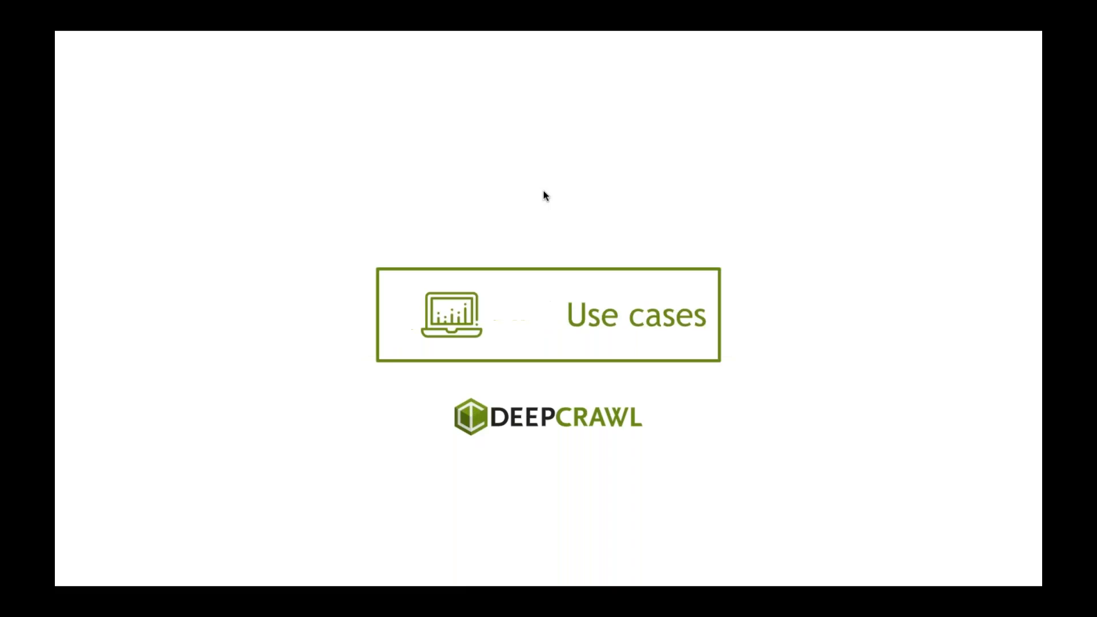